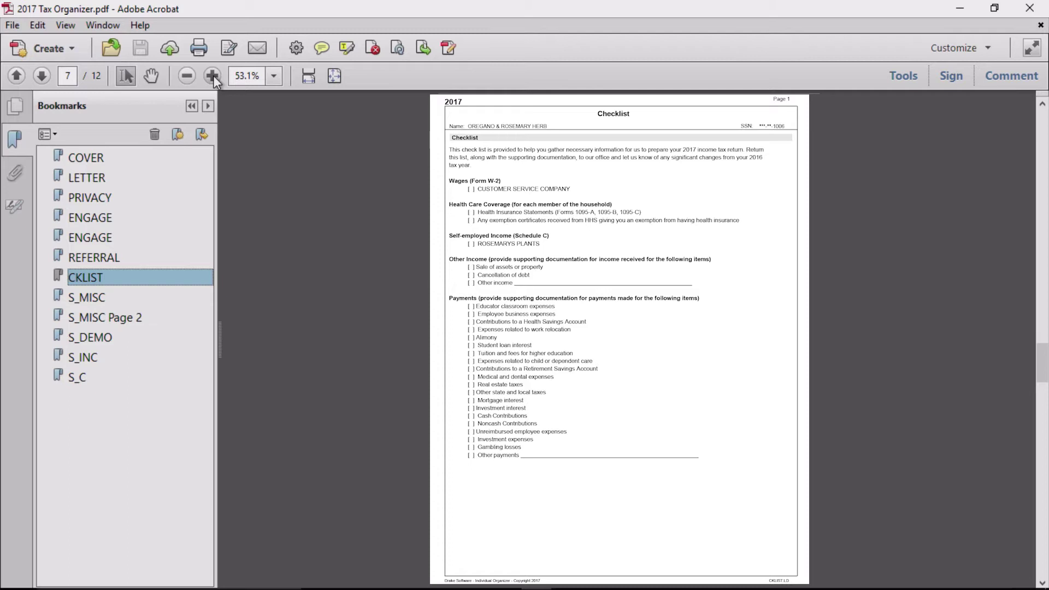
Zoom the Checklist PDF to 100% and scroll through its items.
left_click(213, 75)
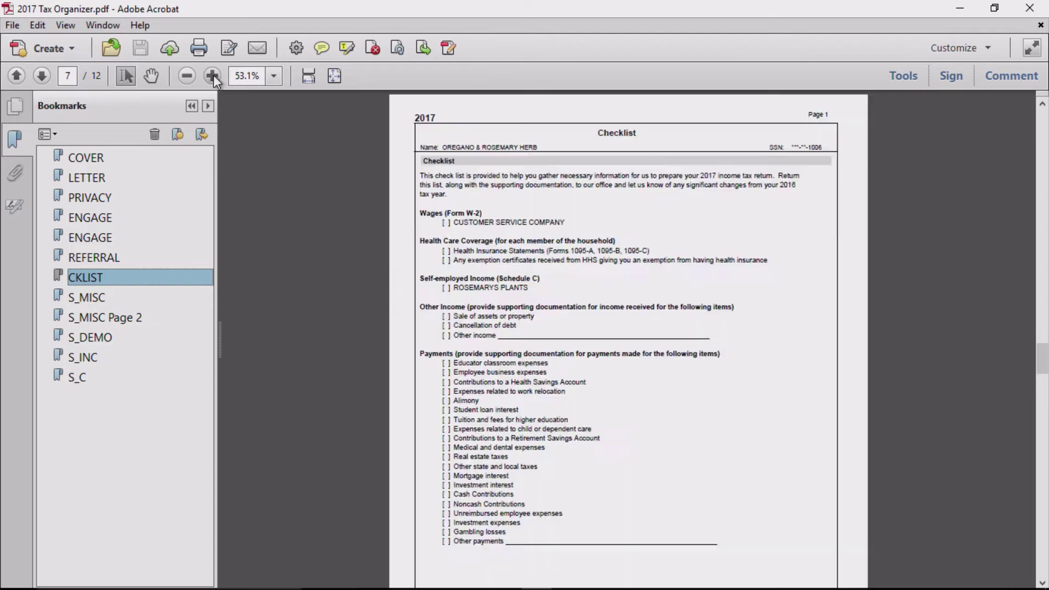
left_click(213, 76)
left_click(213, 74)
scroll(682, 256, "down", 5)
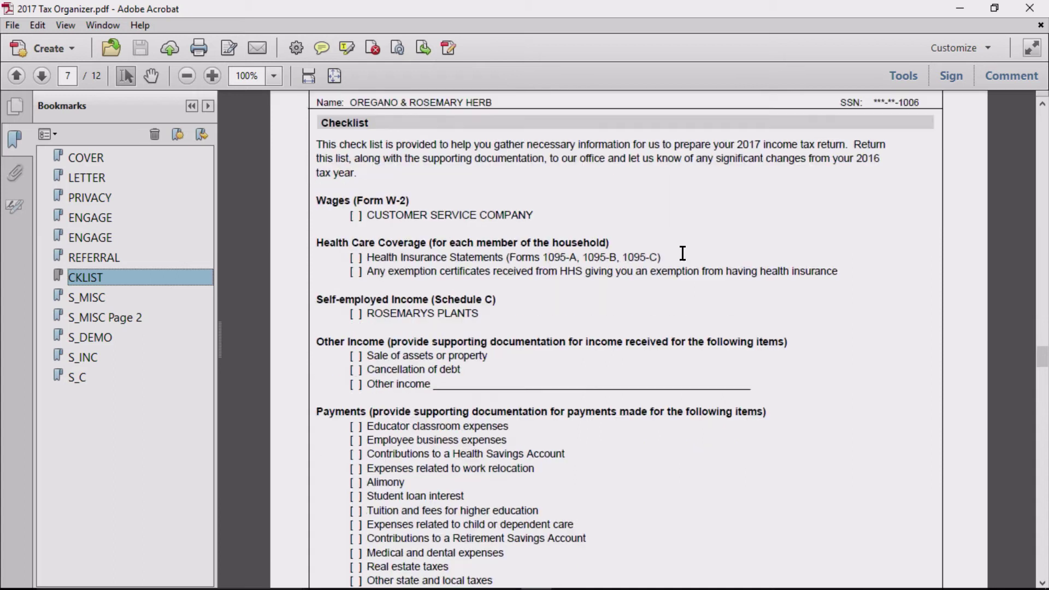
scroll(682, 253, "down", 4)
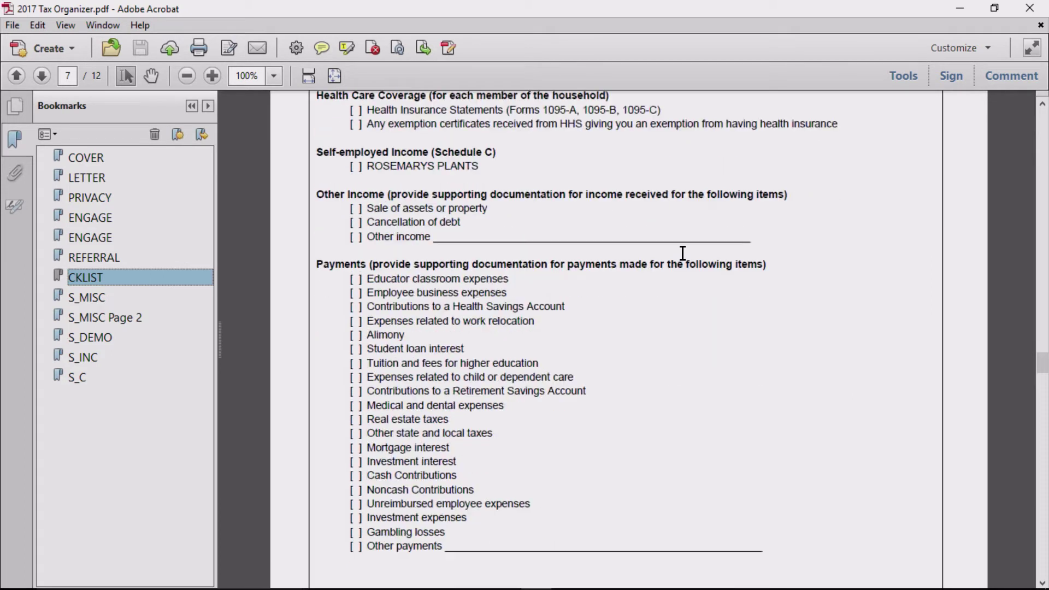
scroll(683, 254, "down", 1)
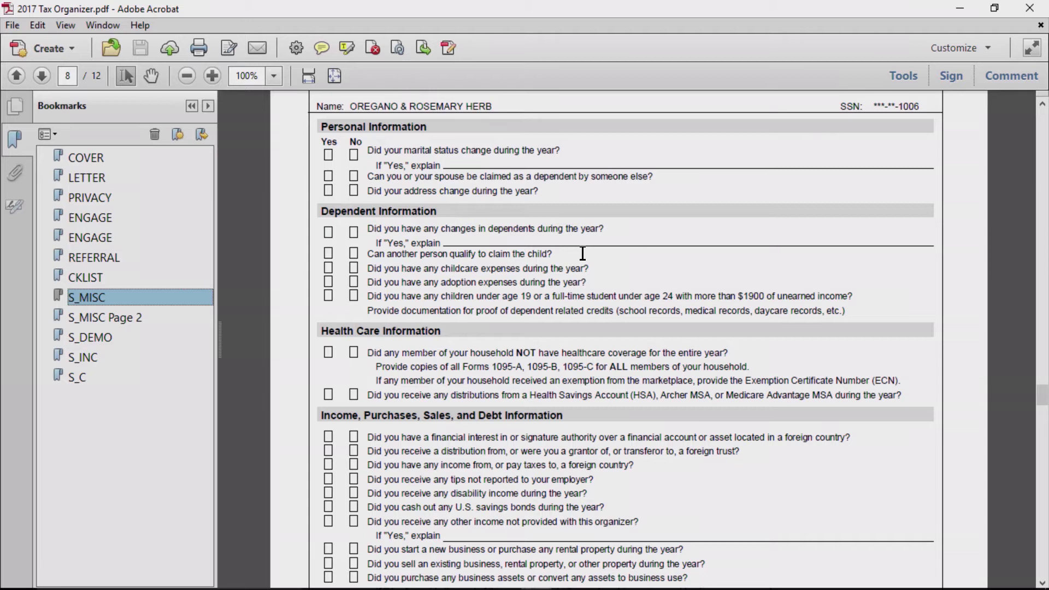
Scroll through pages 3 and 4 of the Miscellaneous Information questionnaire.
scroll(582, 252, "up", 3)
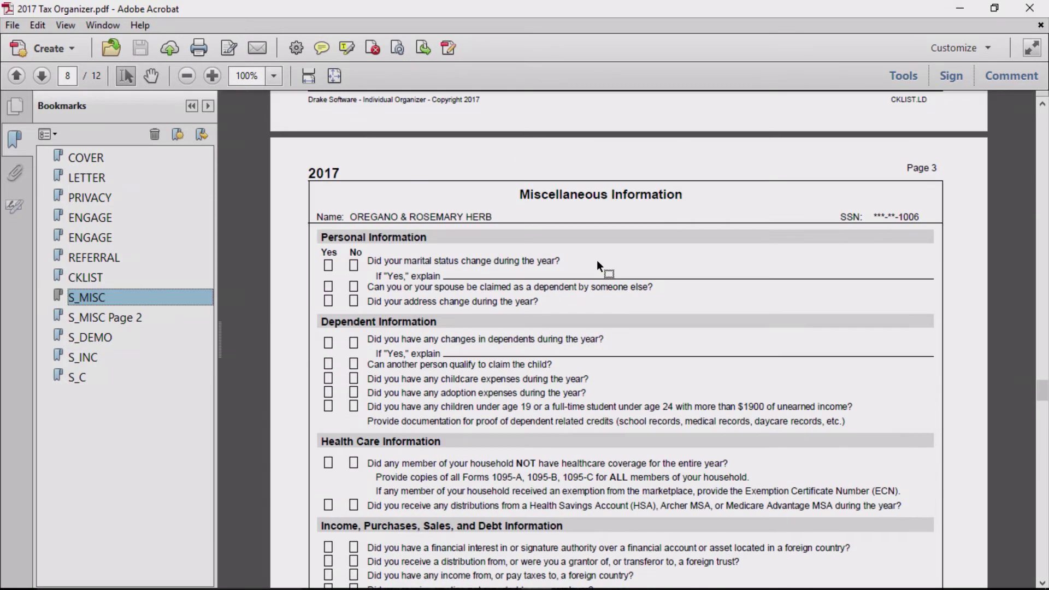
scroll(596, 259, "down", 6)
scroll(596, 261, "down", 12)
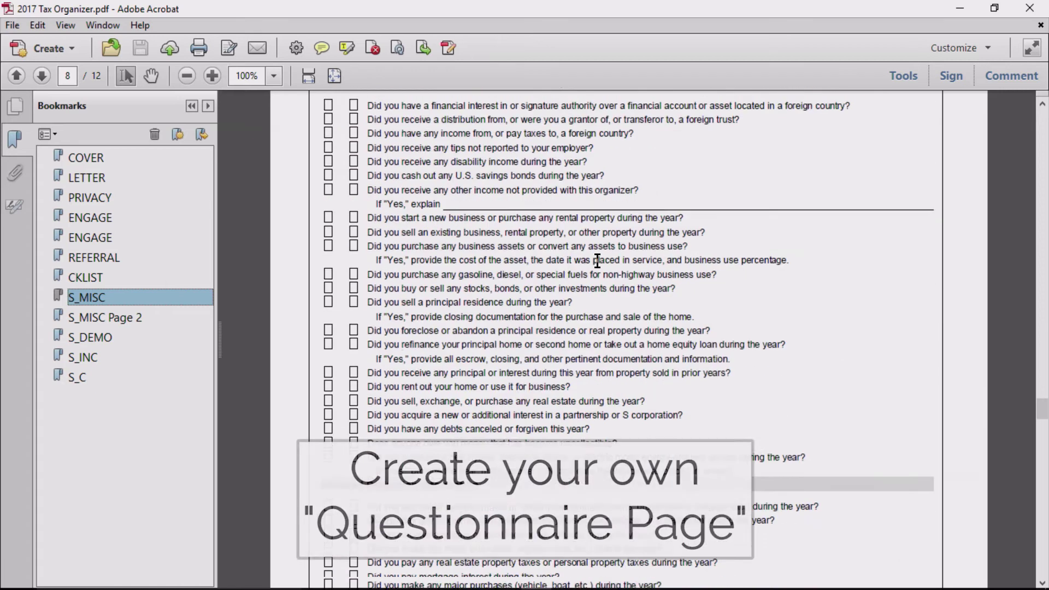
scroll(597, 260, "down", 12)
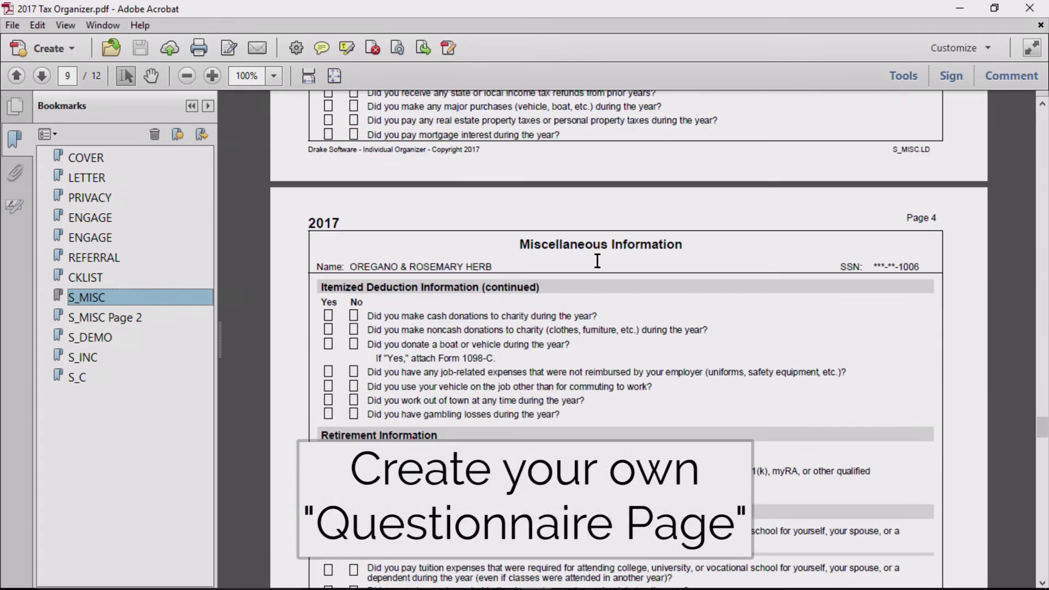
scroll(597, 260, "down", 12)
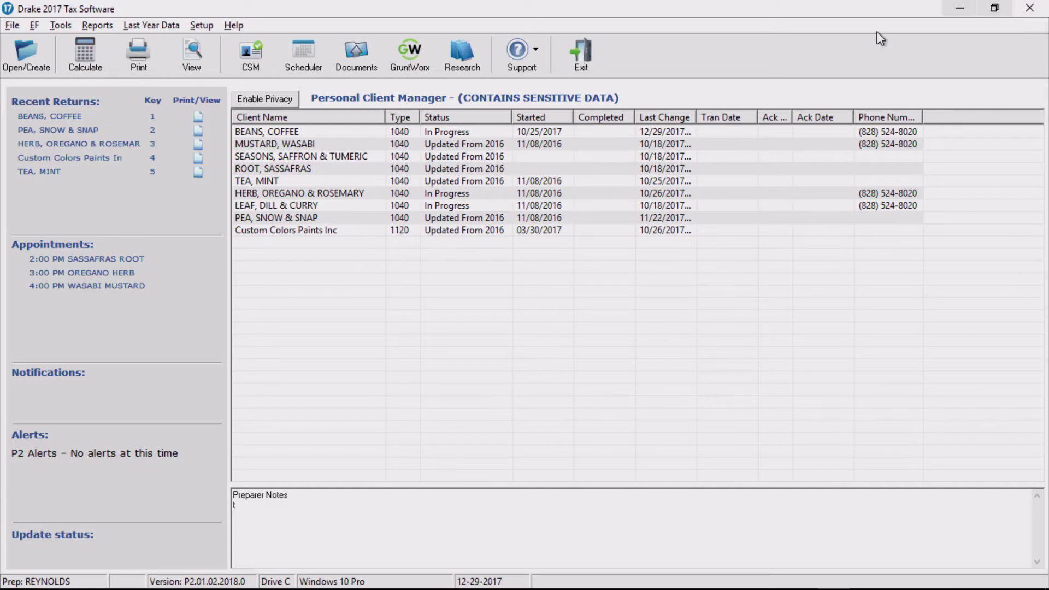
Add the client's ID to a Summary Organizer run under Last Year Data and continue to the options.
left_click(170, 26)
left_click(180, 44)
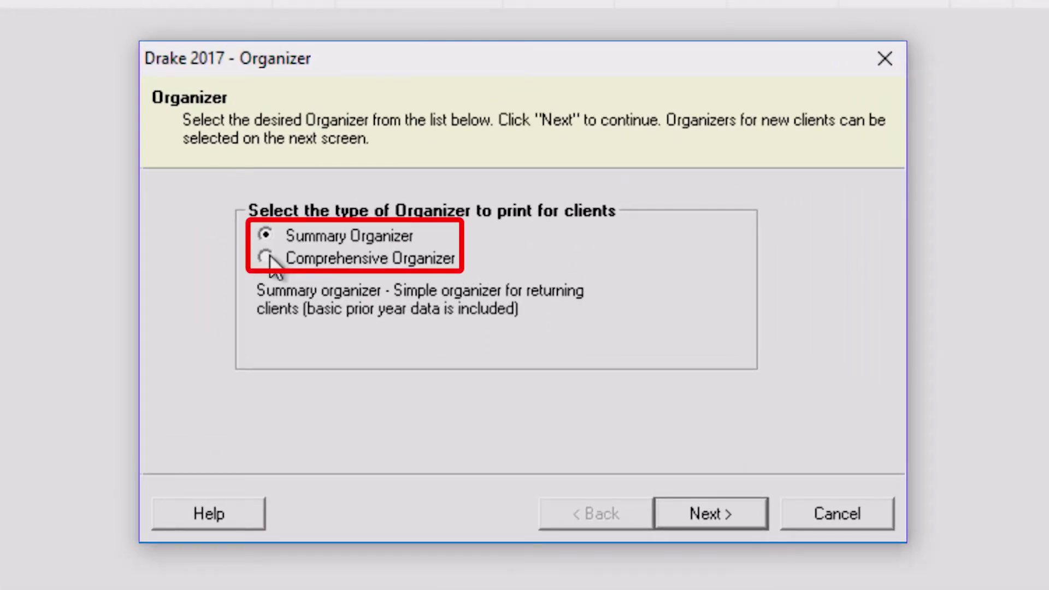
left_click(670, 517)
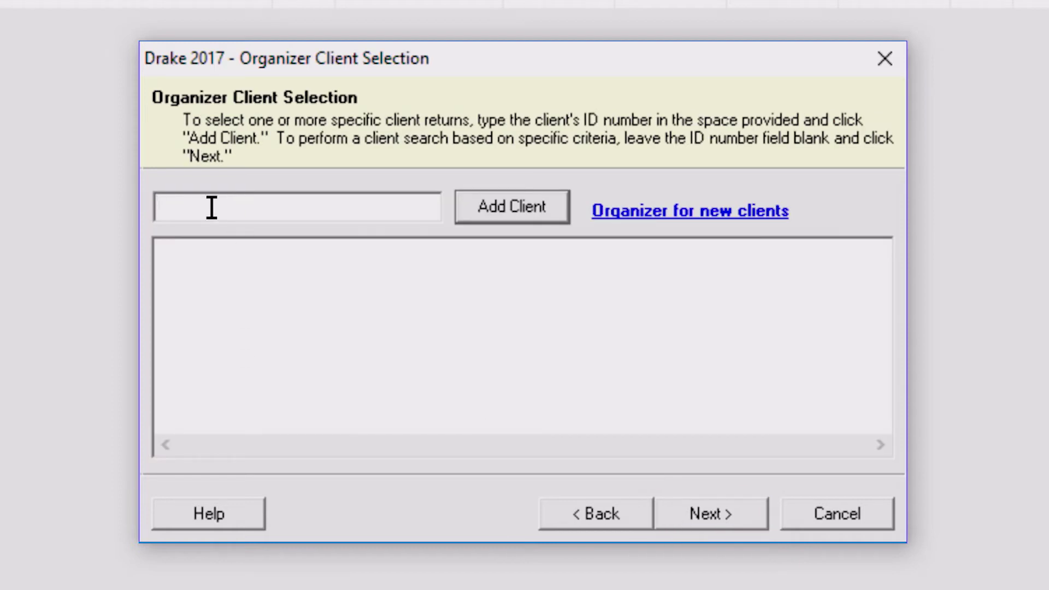
key("Return")
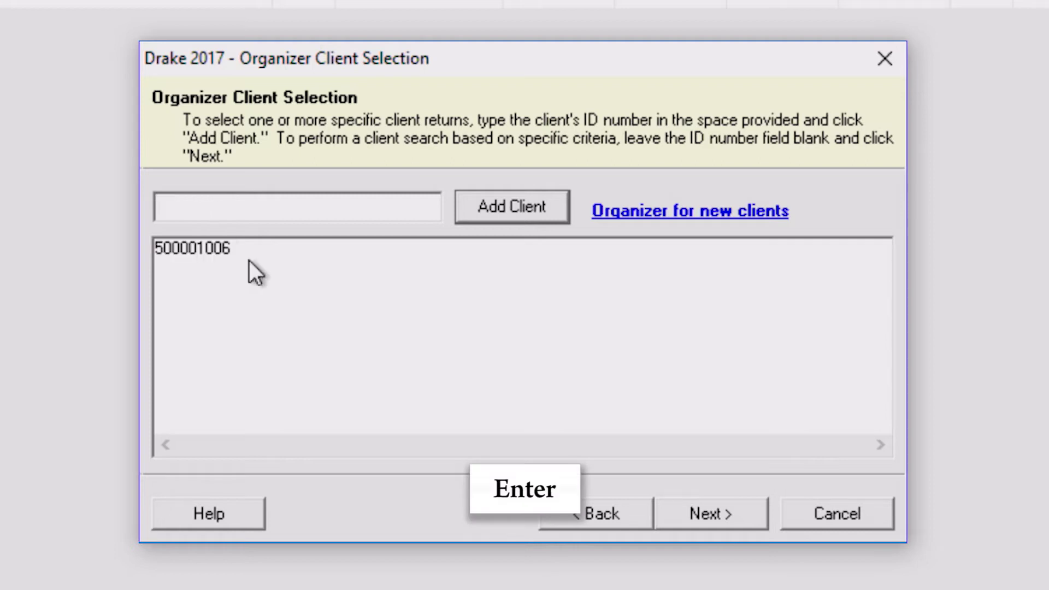
left_click(710, 519)
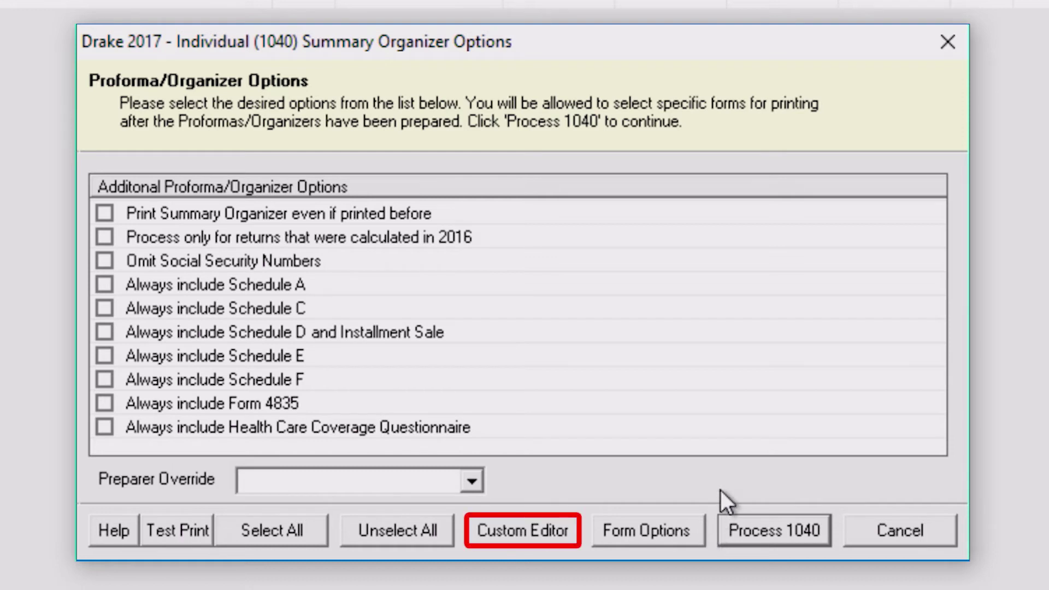
Open the Custom Editor from the Summary Organizer Options dialog.
left_click(505, 538)
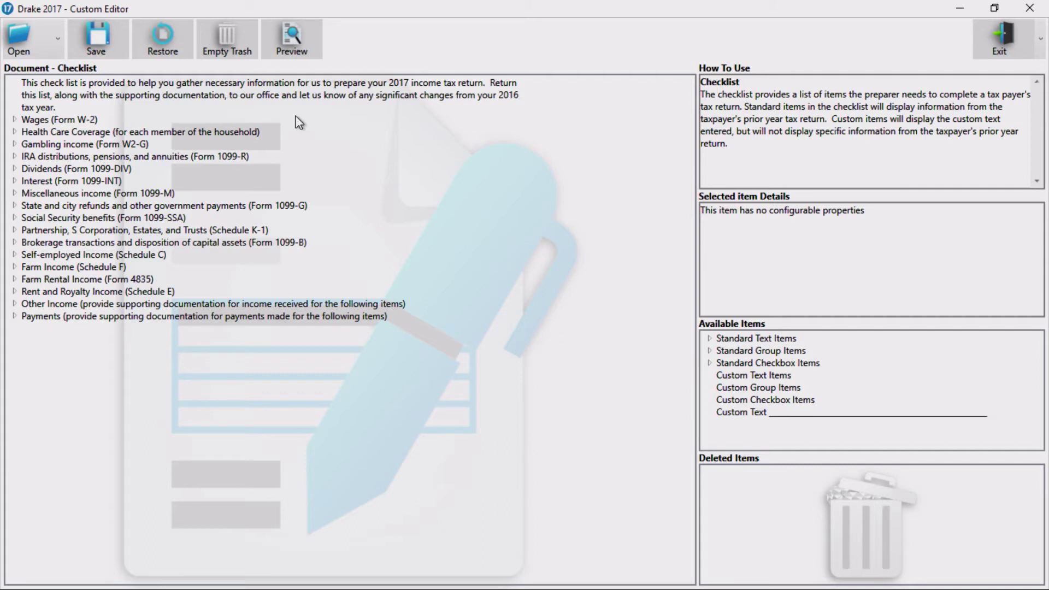
Expand Wages, Health Care Coverage and Gambling income, view Form W-2, then select the introductory paragraph.
left_click(14, 119)
left_click(14, 144)
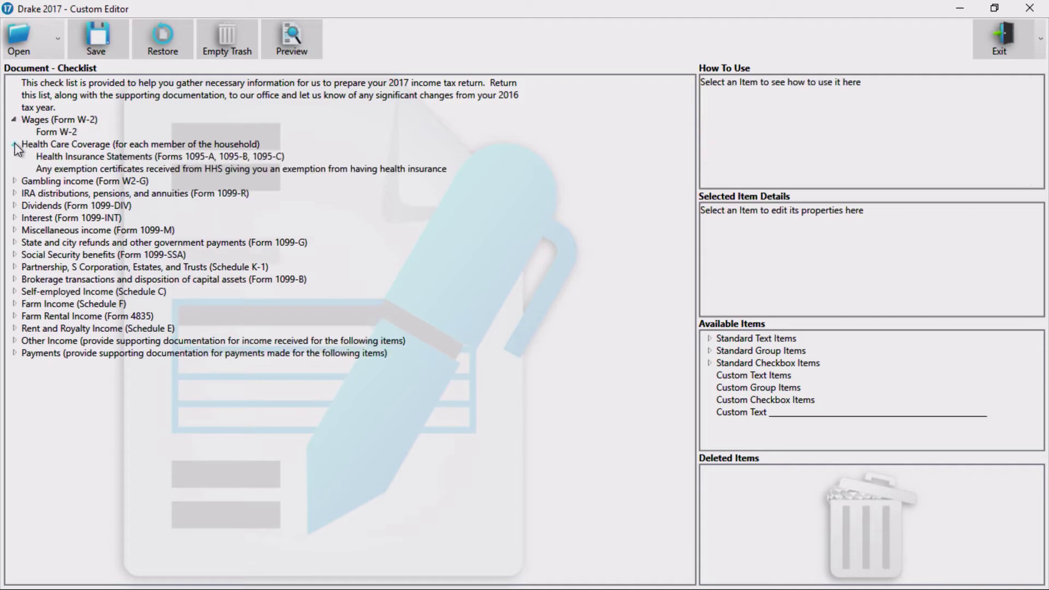
left_click(14, 181)
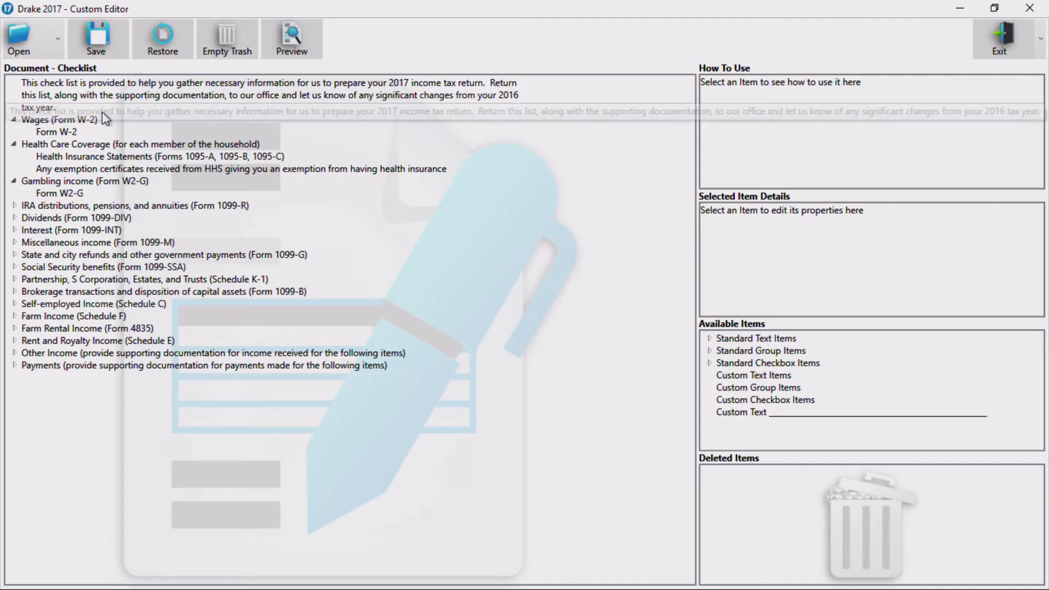
left_click(45, 132)
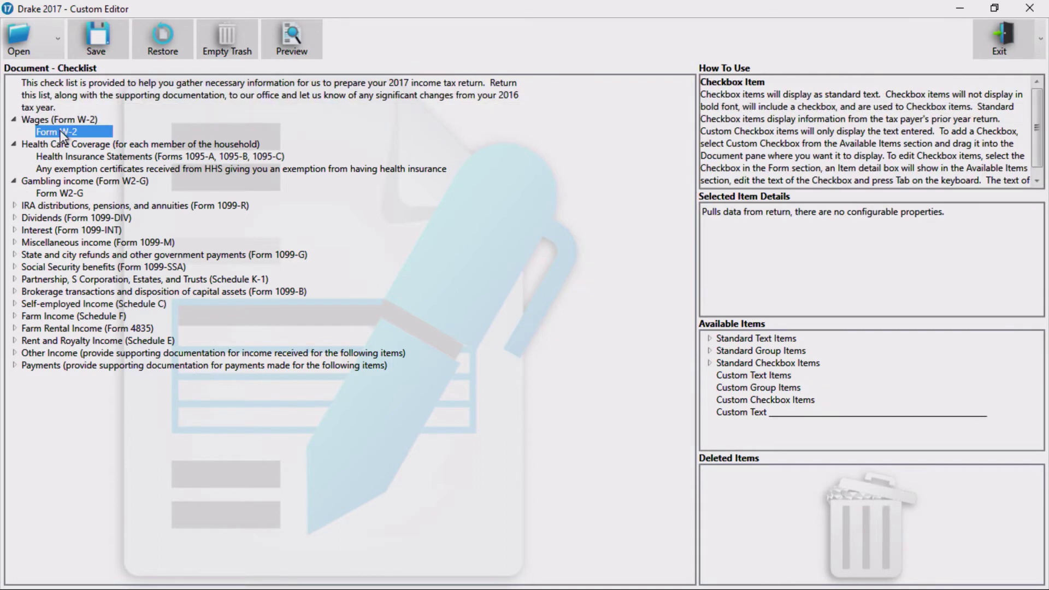
left_click(85, 91)
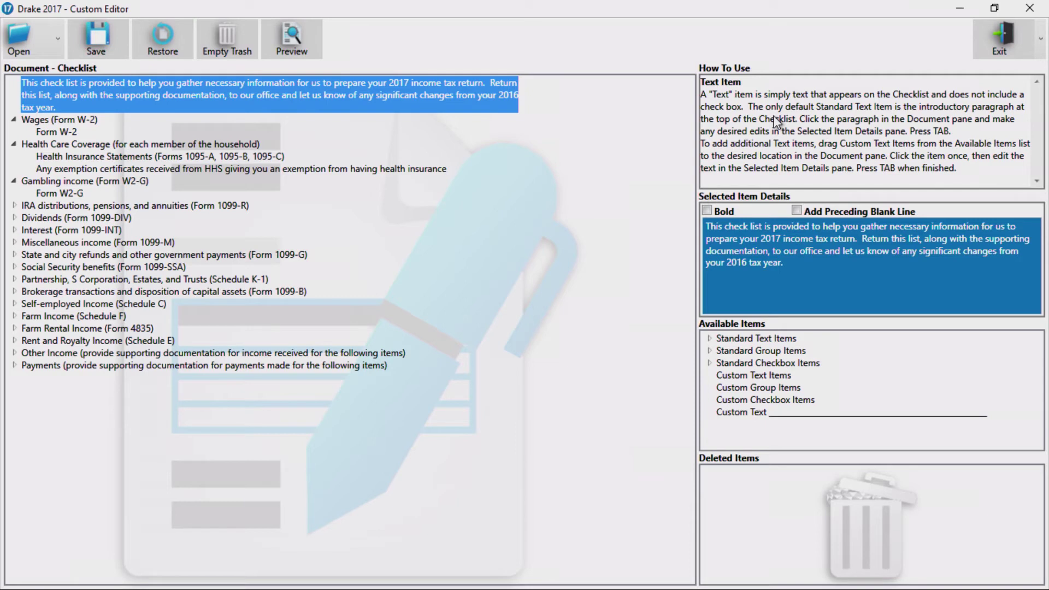
Append 'Thank you.' to the checklist's introductory paragraph, save, and check it in the preview.
left_click(814, 265)
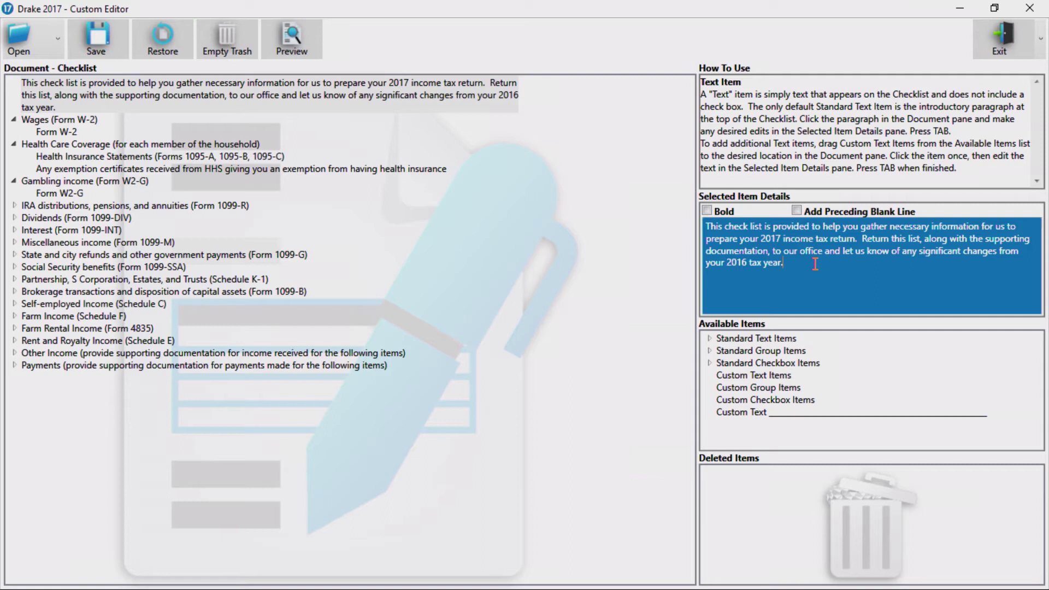
type("Thank you.")
key("Tab")
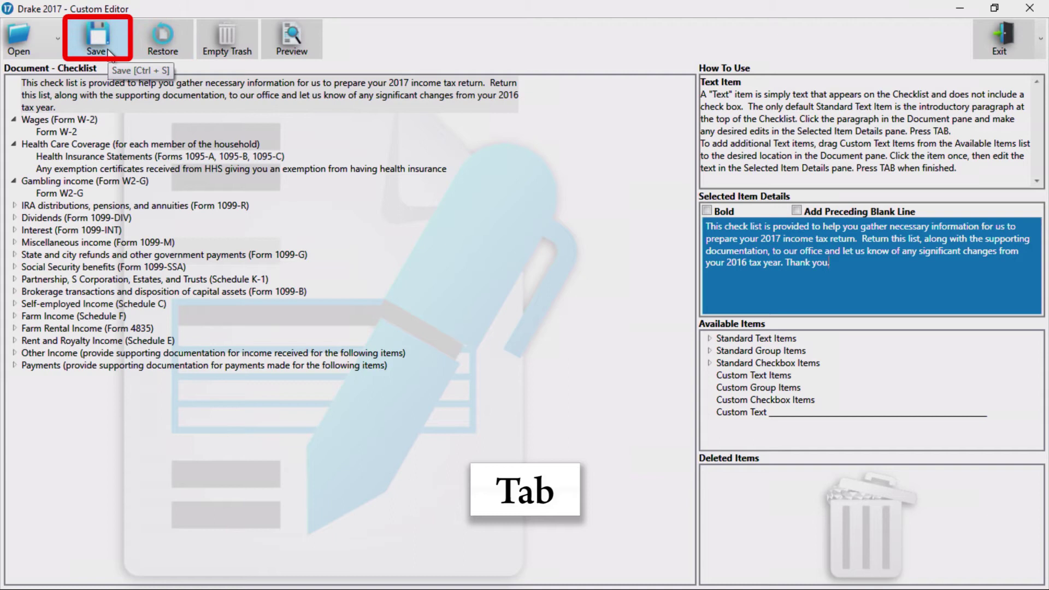
left_click(97, 39)
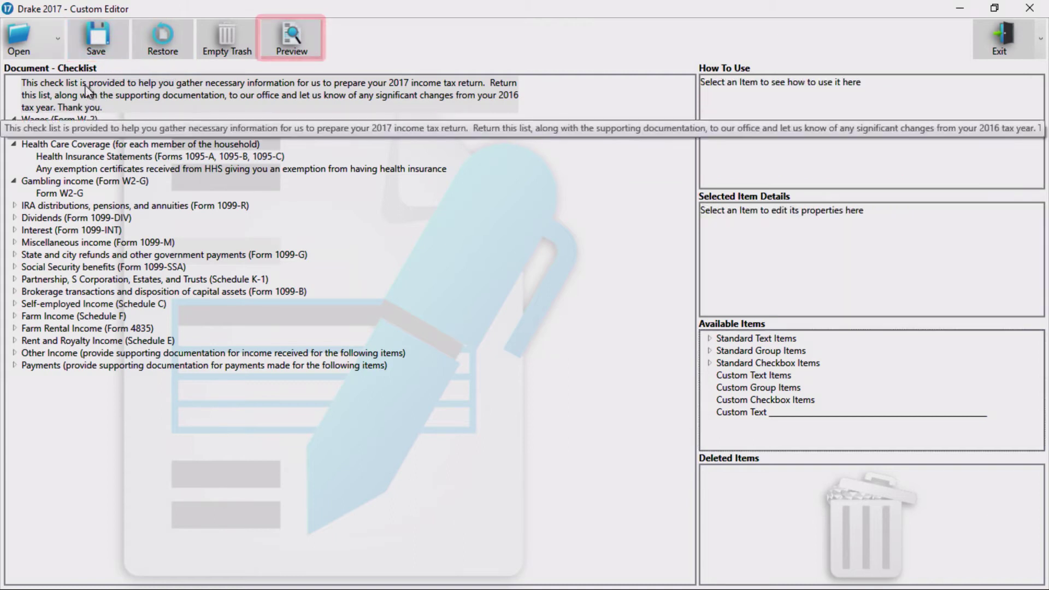
left_click(277, 49)
scroll(410, 191, "down", 1)
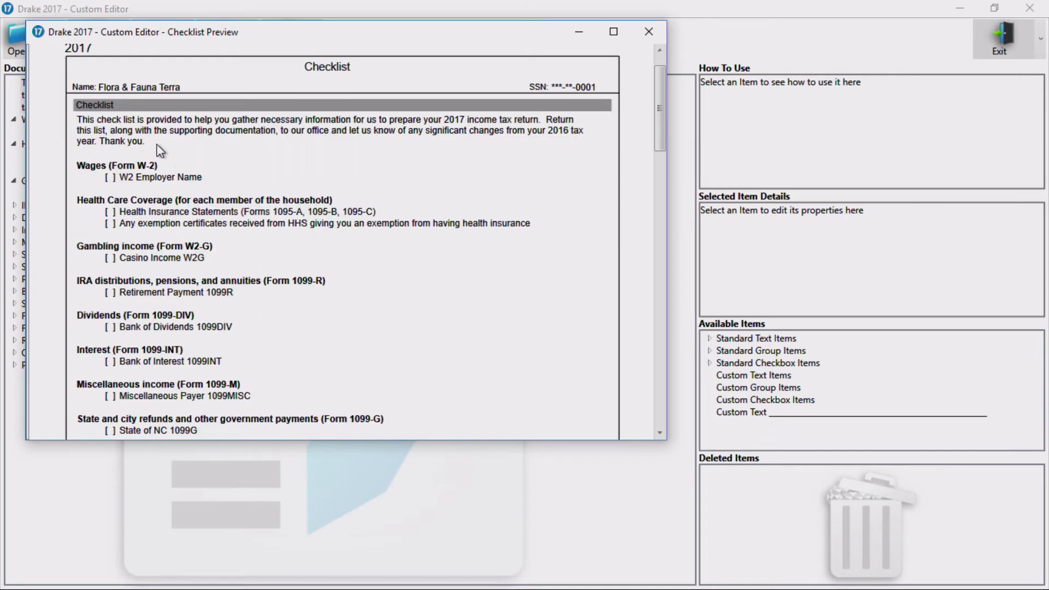
Move the 'Alimony received' item from Other Income into Deleted Items.
left_click(649, 31)
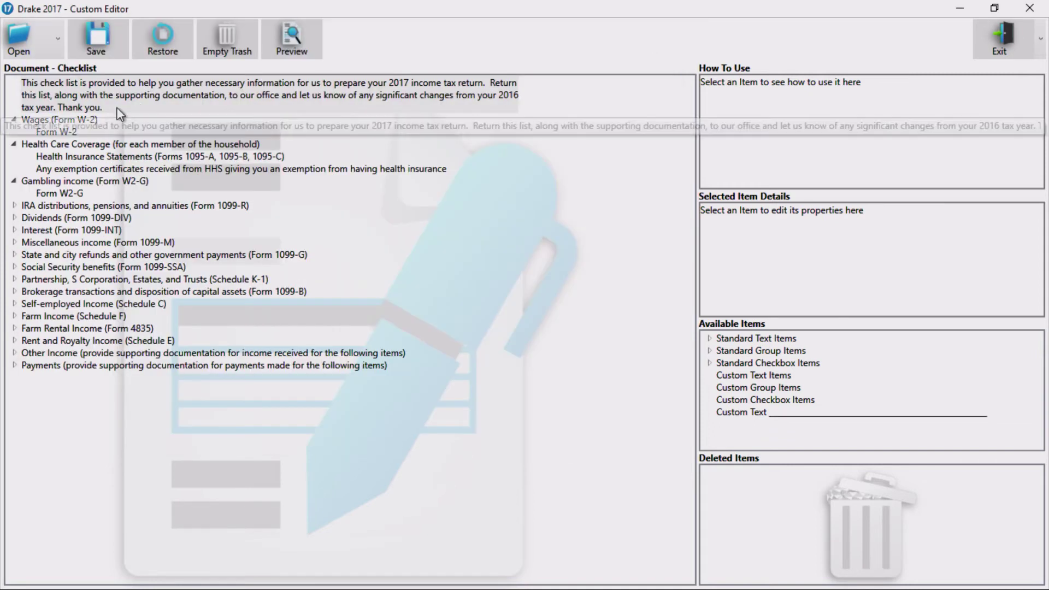
left_click(60, 132)
left_click(14, 303)
left_click(14, 353)
left_click(14, 377)
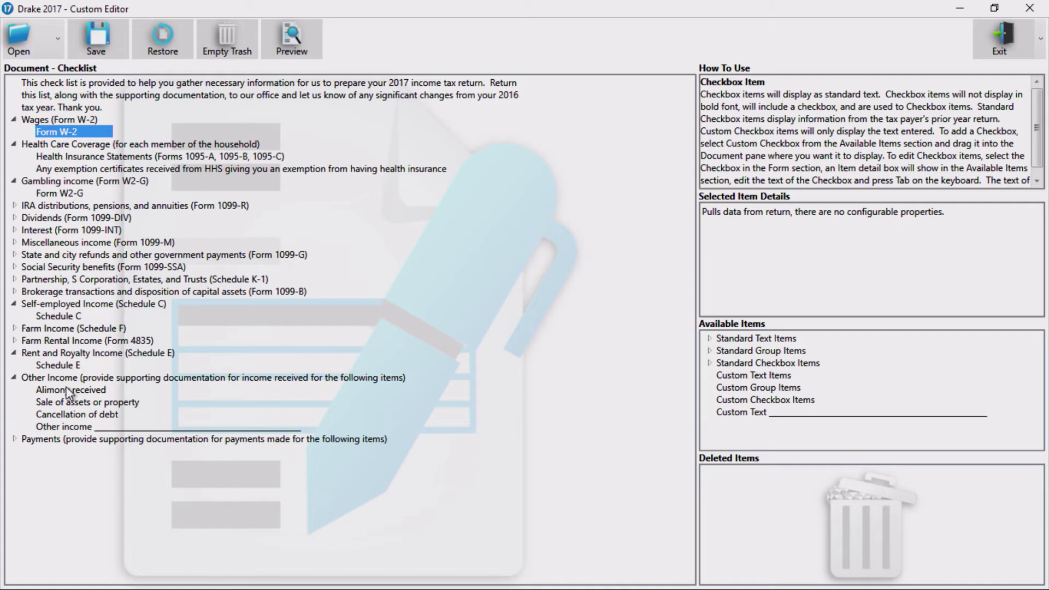
left_click_drag(68, 389, 232, 400)
left_click_drag(638, 482, 737, 481)
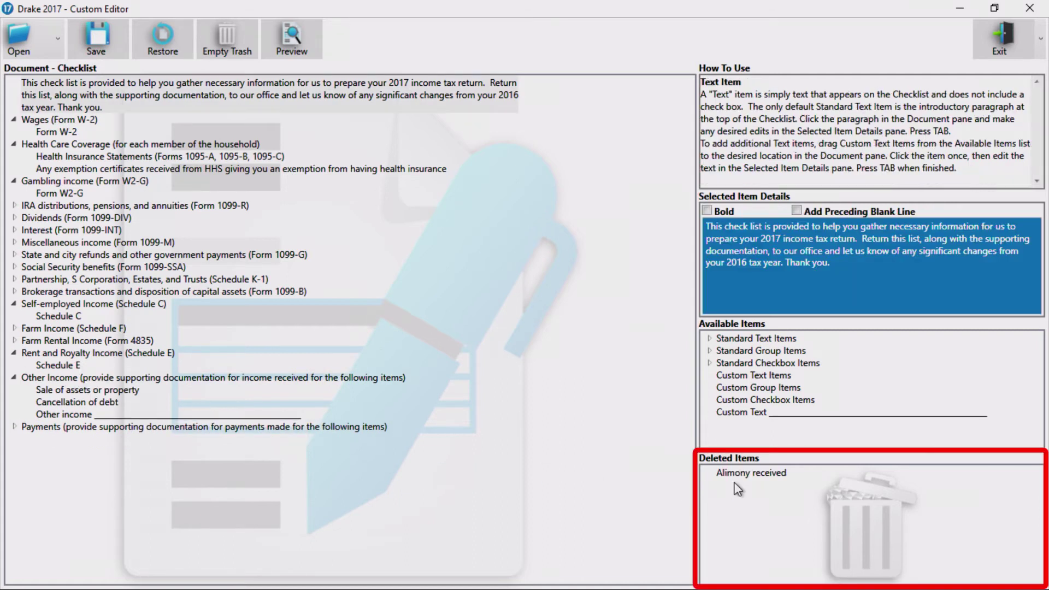
Browse the Standard Text Items and Standard Group Items among Available Items.
left_click(709, 340)
left_click(709, 387)
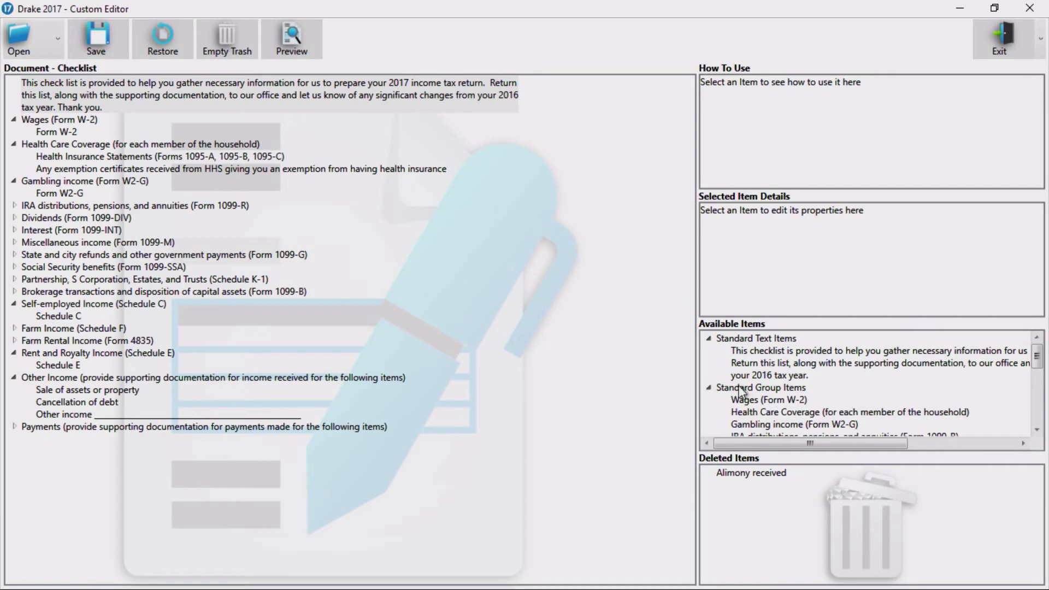
scroll(741, 385, "down", 4)
scroll(740, 385, "up", 3)
scroll(740, 385, "up", 1)
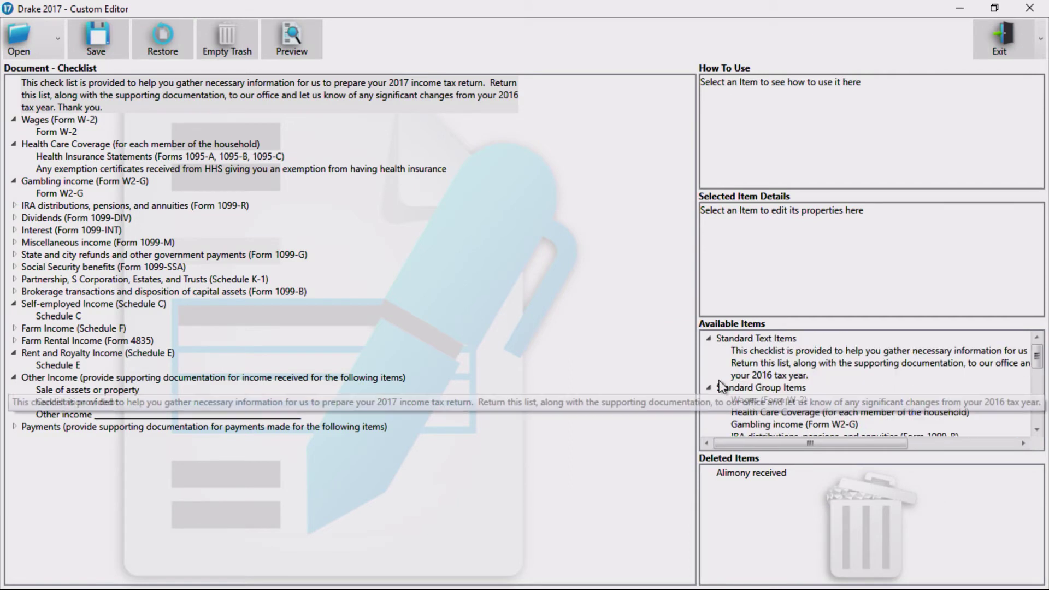
double_click(740, 385)
scroll(743, 385, "down", 1)
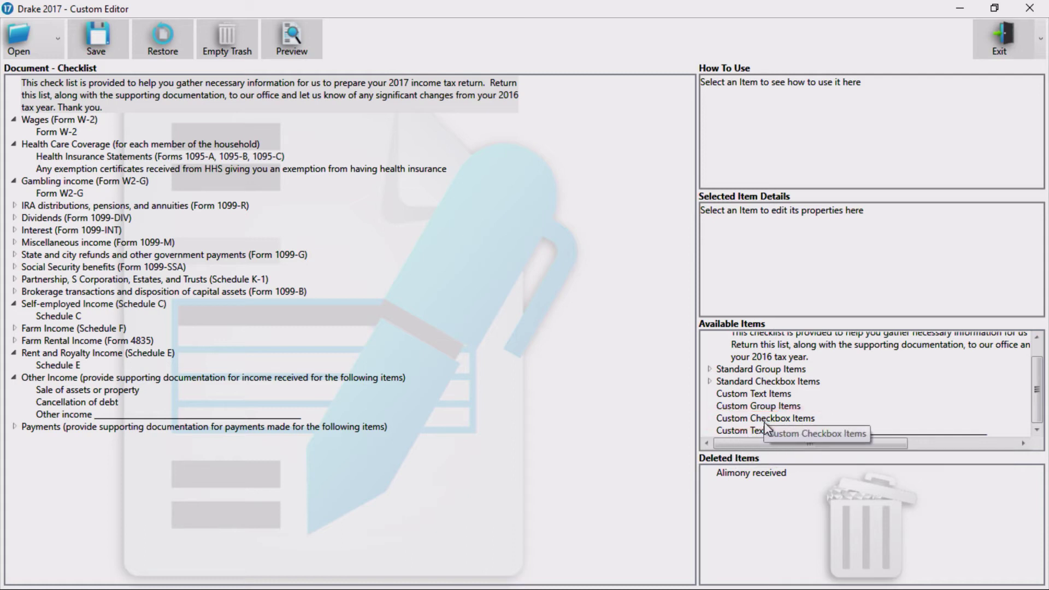
Add a custom checkbox item 'Fantasy football' after 'Cancellation of debt' under Other Income.
left_click_drag(764, 421, 628, 418)
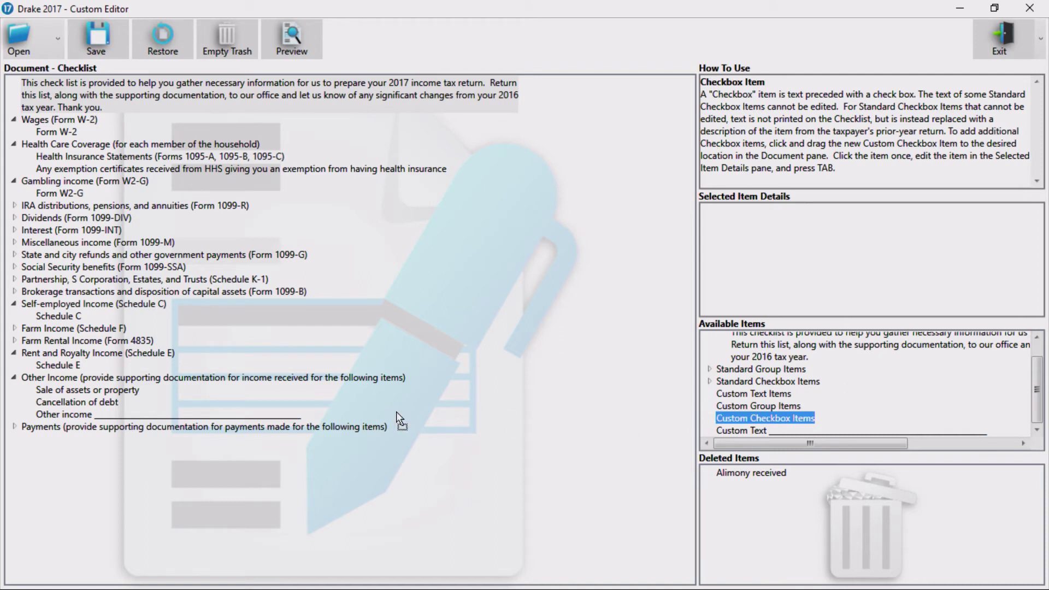
mouse_move(395, 412)
left_mouse_down()
mouse_move(146, 393)
mouse_move(87, 406)
mouse_move(97, 418)
left_mouse_up()
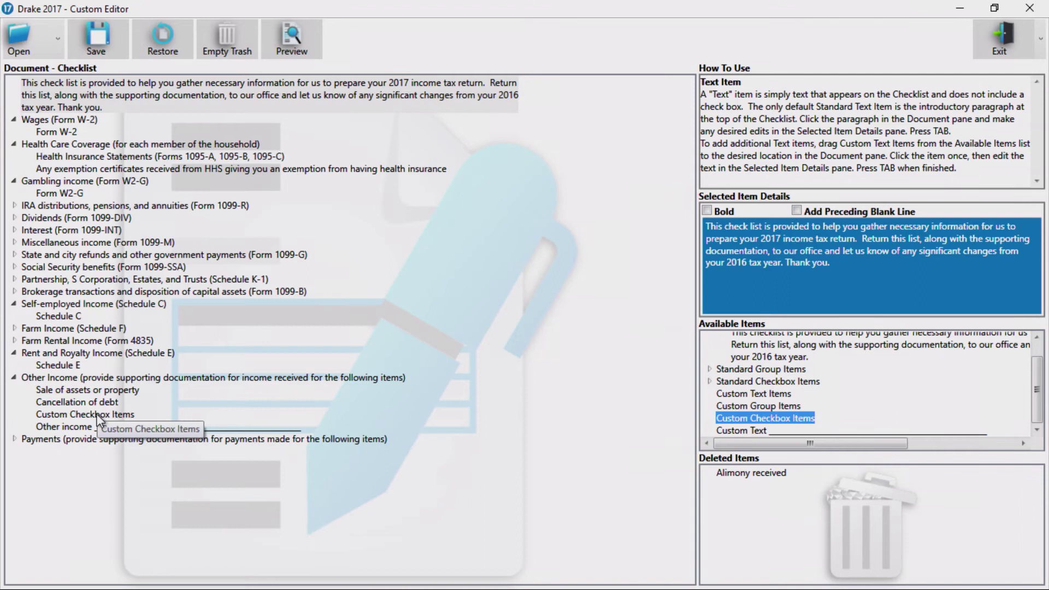
left_click(97, 418)
key("Tab")
type("Fa")
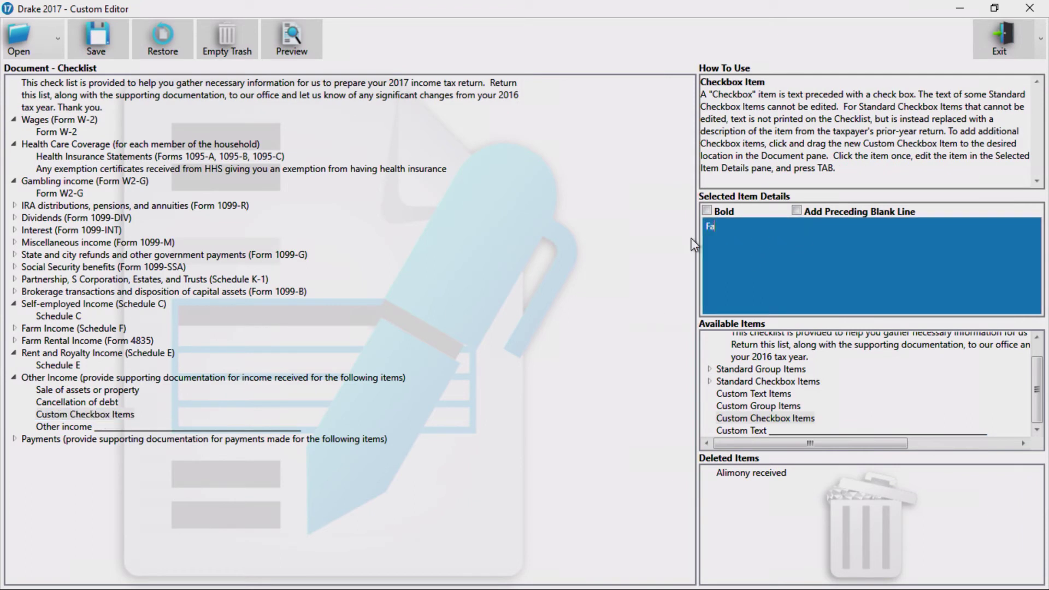
type("ntasy football")
key("Tab")
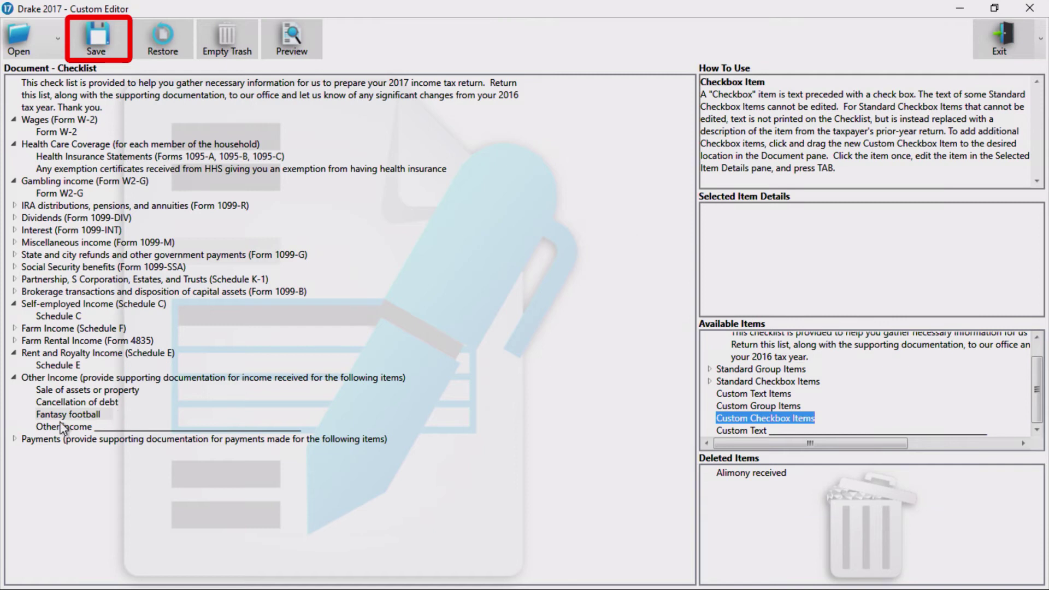
Confirm the Fantasy football item in the checklist preview, then close it.
left_click(280, 53)
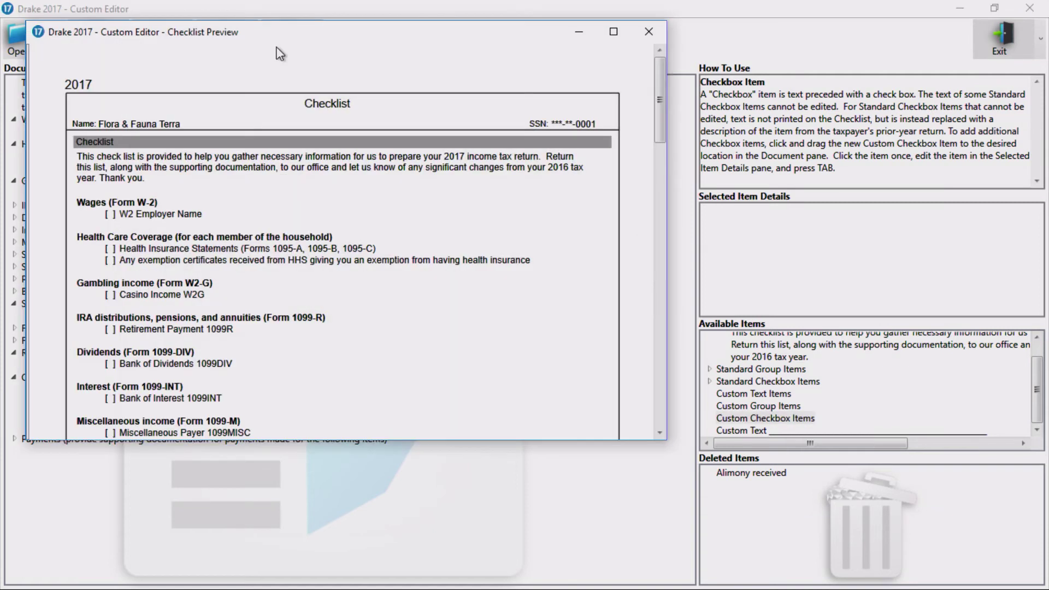
scroll(347, 262, "down", 10)
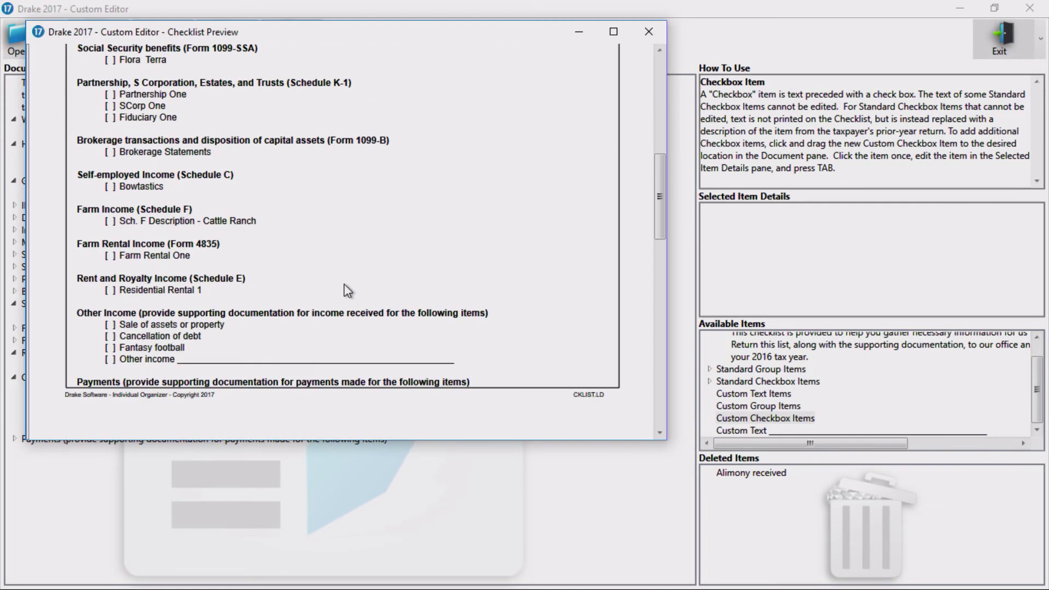
scroll(346, 290, "down", 1)
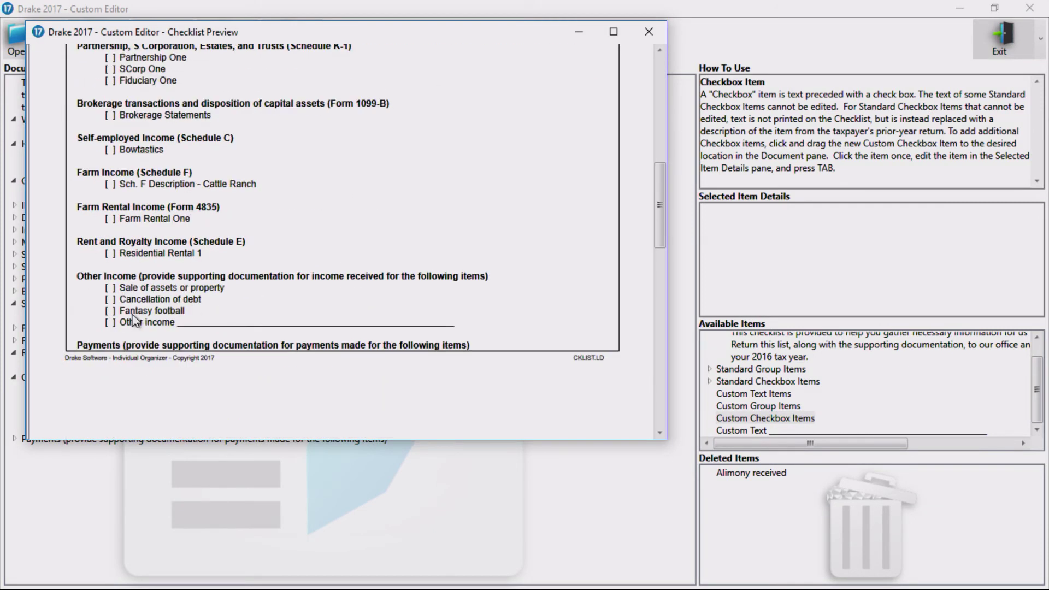
left_click(649, 33)
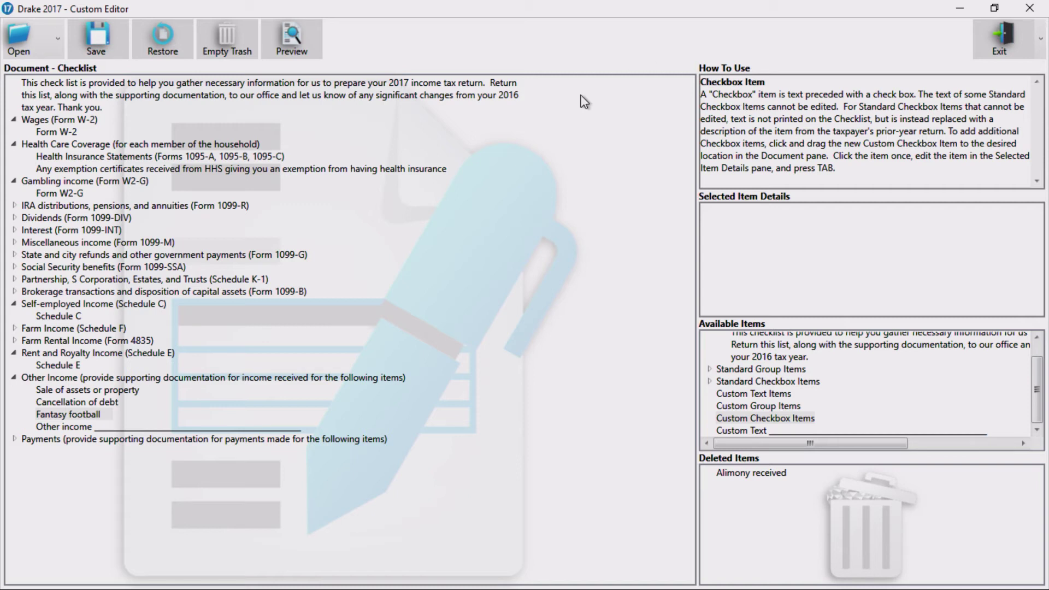
Restore the checklist to its defaults and load the Questionnaire document.
left_click(164, 48)
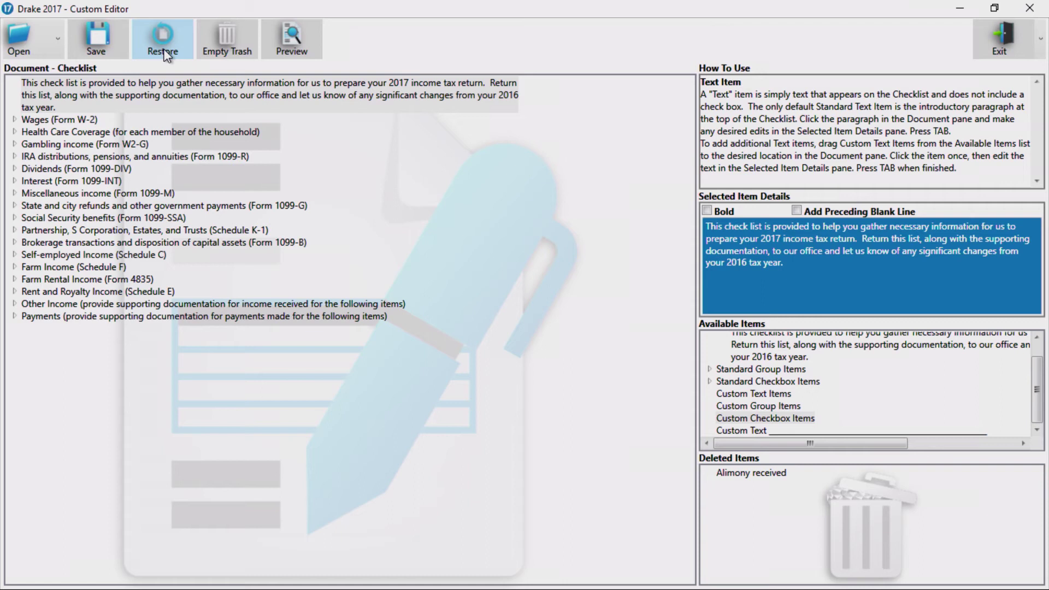
left_click(48, 51)
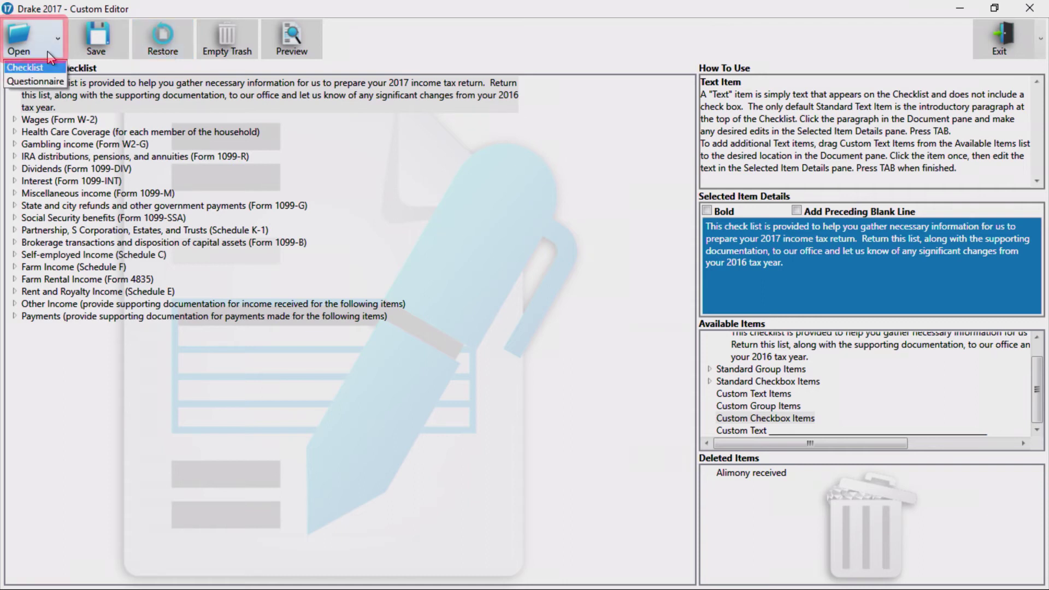
left_click(53, 80)
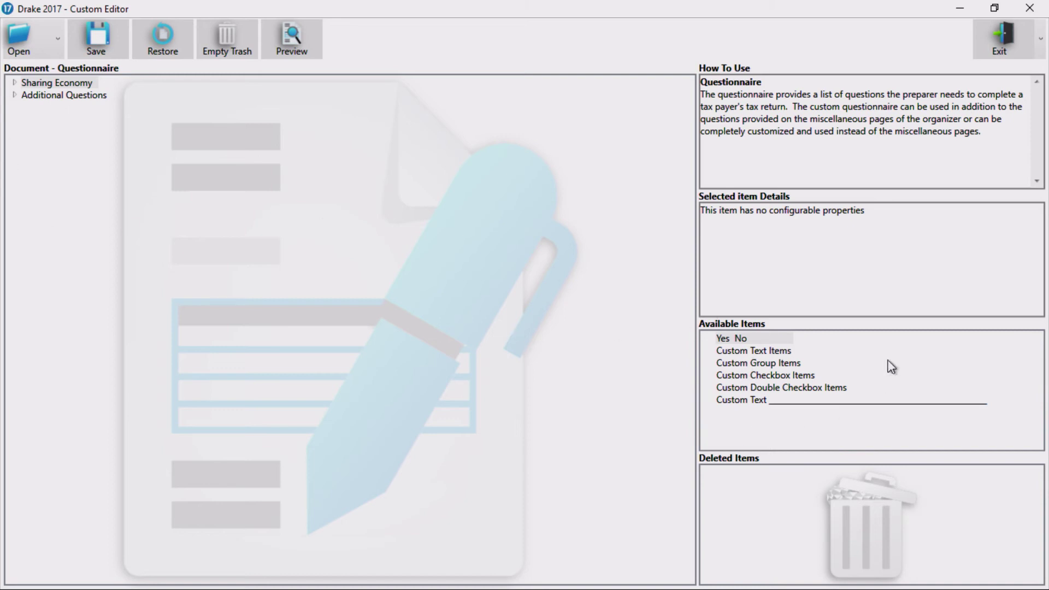
Add the 'Did you work as a consultant?' yes/no question with an 'If so, please describe' line, then exit.
left_click_drag(791, 388, 30, 98)
left_click_drag(29, 97, 31, 105)
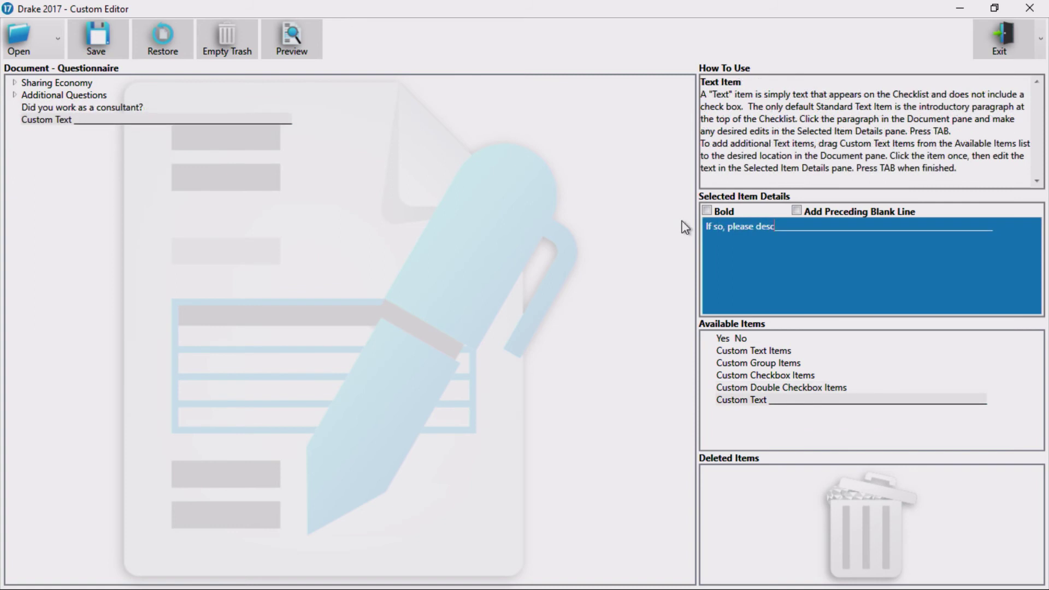
type("ibe")
key("Tab")
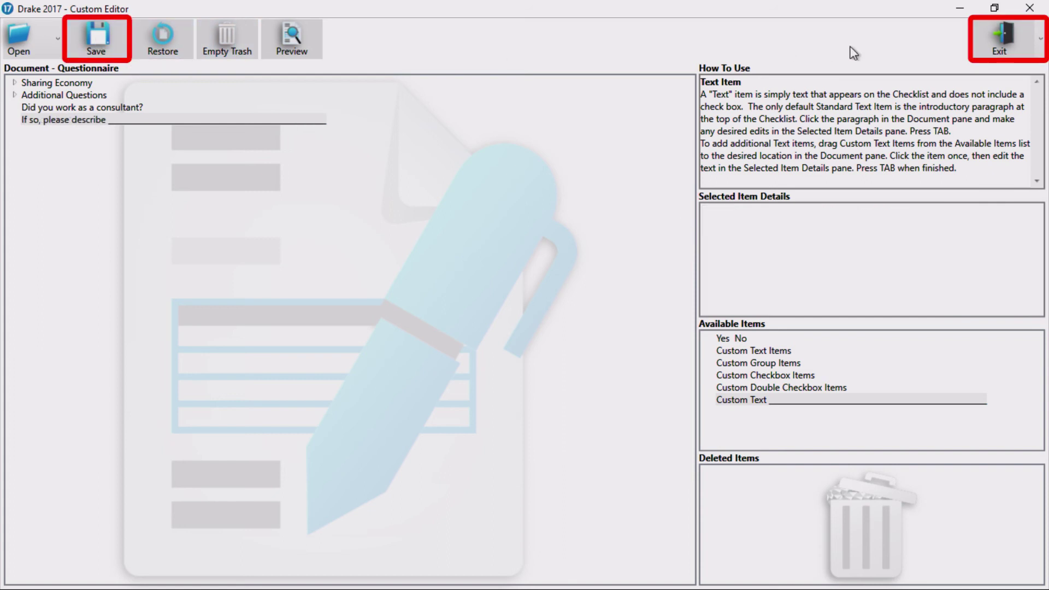
left_click(998, 41)
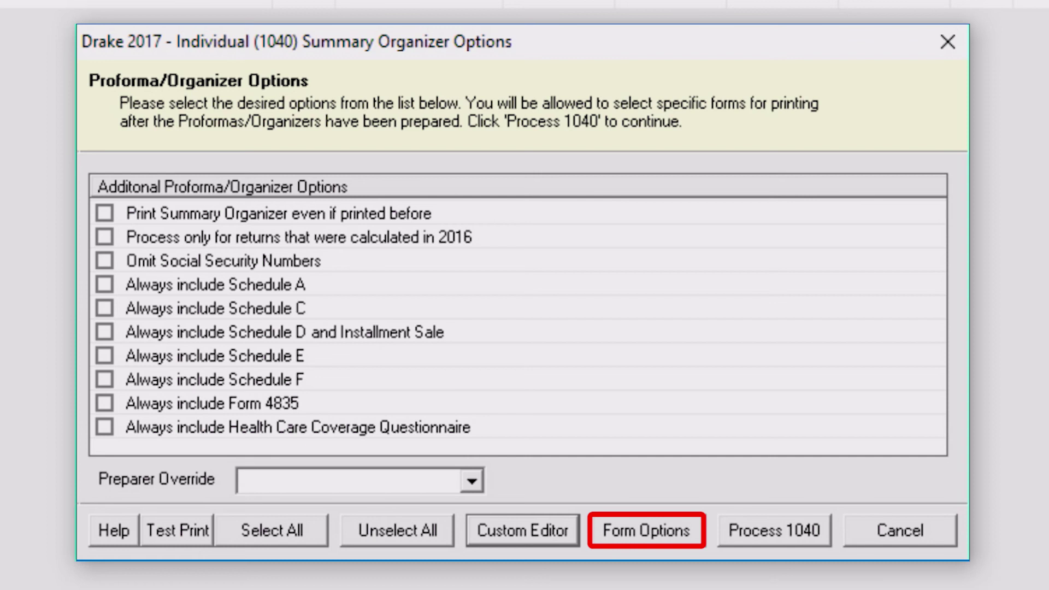
Mark the Questionnaire for View/Print, keep the Organizer Checklist included, and place Questionnaire under Engagement Letter.
left_click(662, 525)
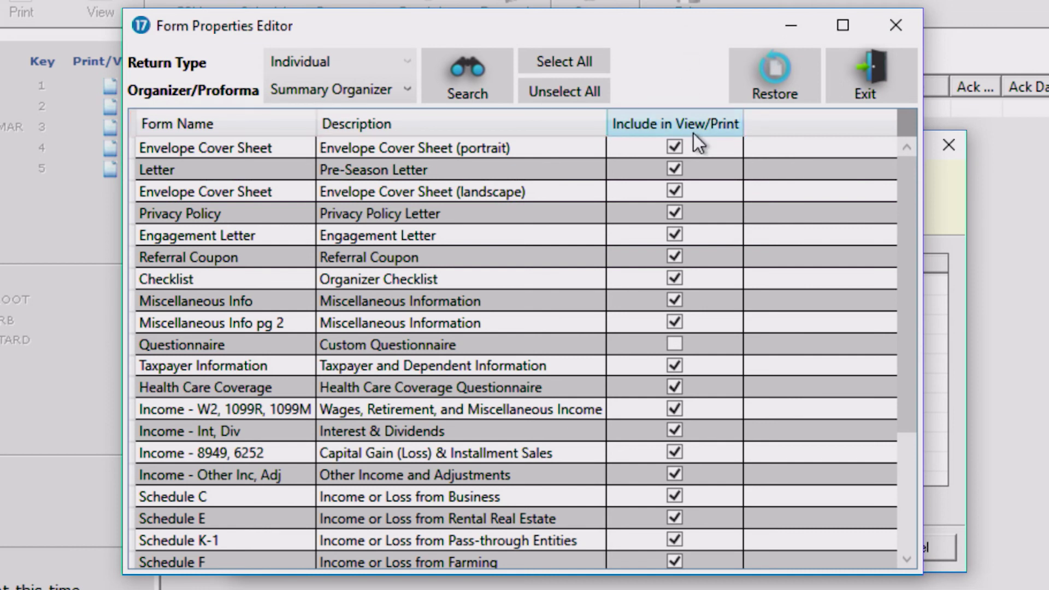
left_click(673, 345)
key("Return")
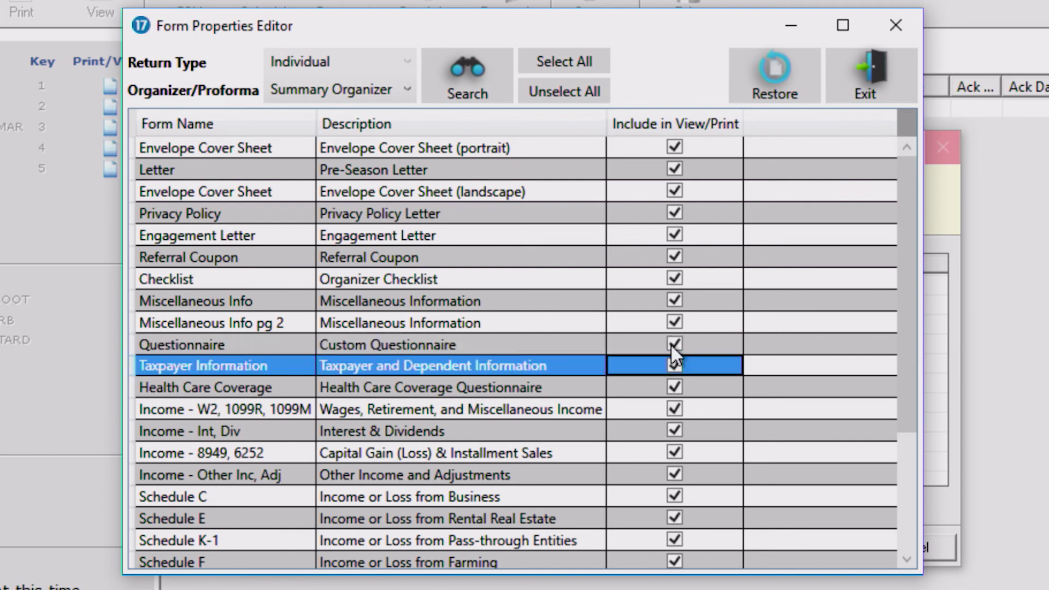
left_click(673, 279)
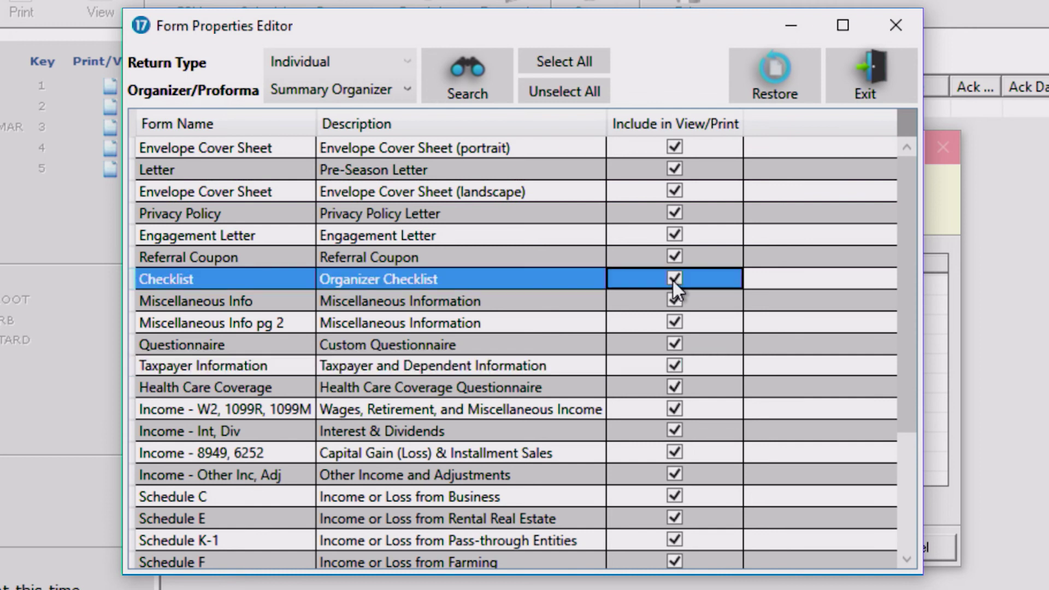
key("Return")
left_click(675, 278)
key("Return")
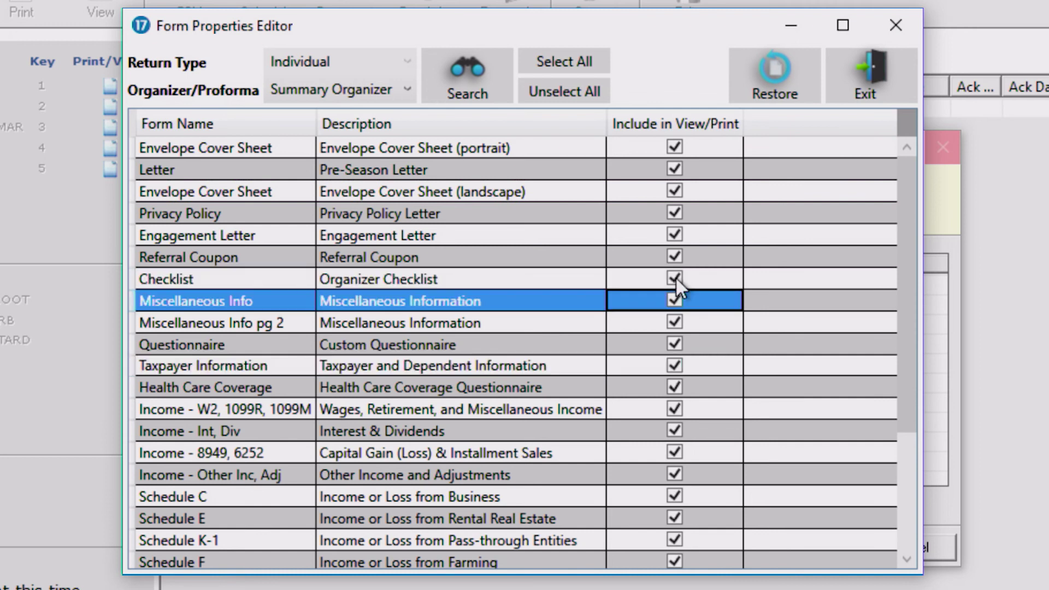
left_click_drag(602, 346, 590, 290)
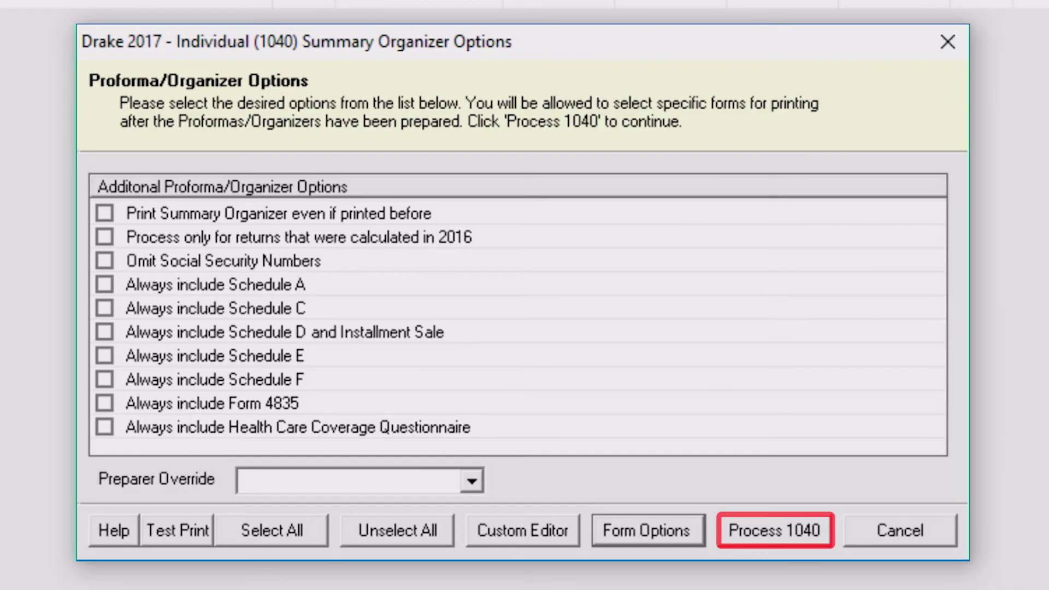
Run Process 1040 to build the Summary Organizer for the one selected client.
left_click(775, 526)
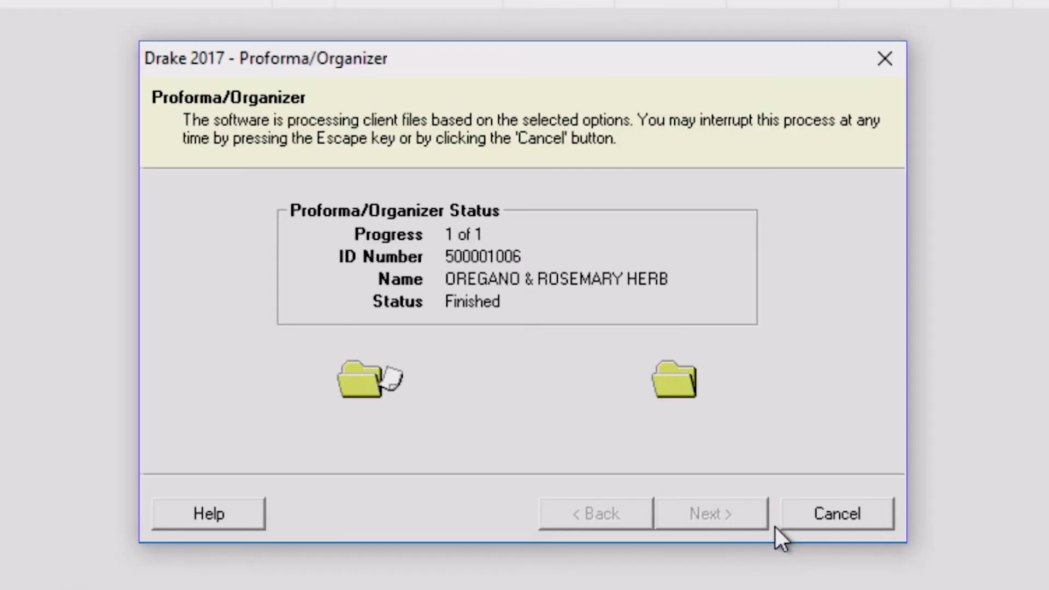